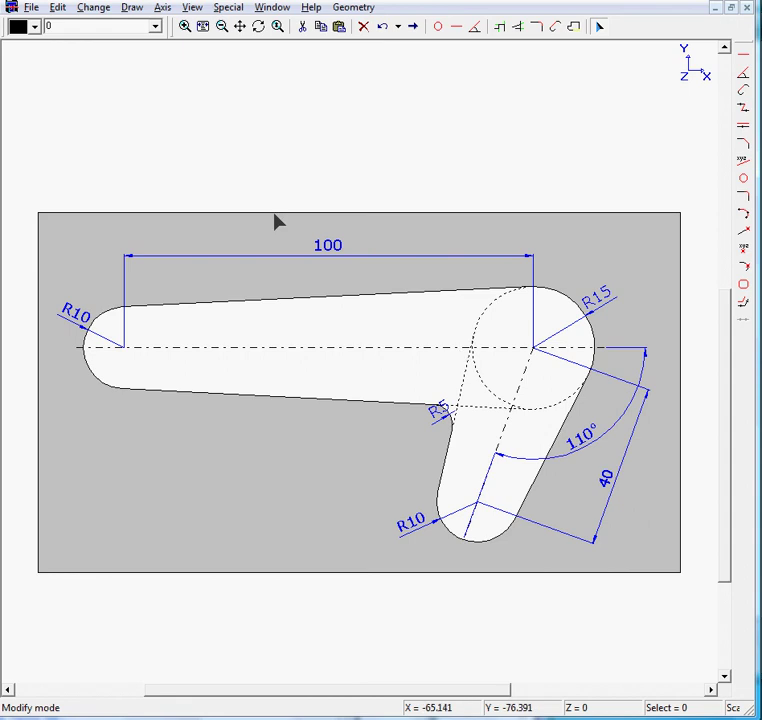
Step: Draw a clockwise arc centred at X -100, Y 0 with radius 10, start angle 270 and end angle 90
{"action": "mouse_move", "coordinate": [277, 222]}
{"action": "left_click", "coordinate": [601, 28]}
{"action": "left_click", "coordinate": [222, 28]}
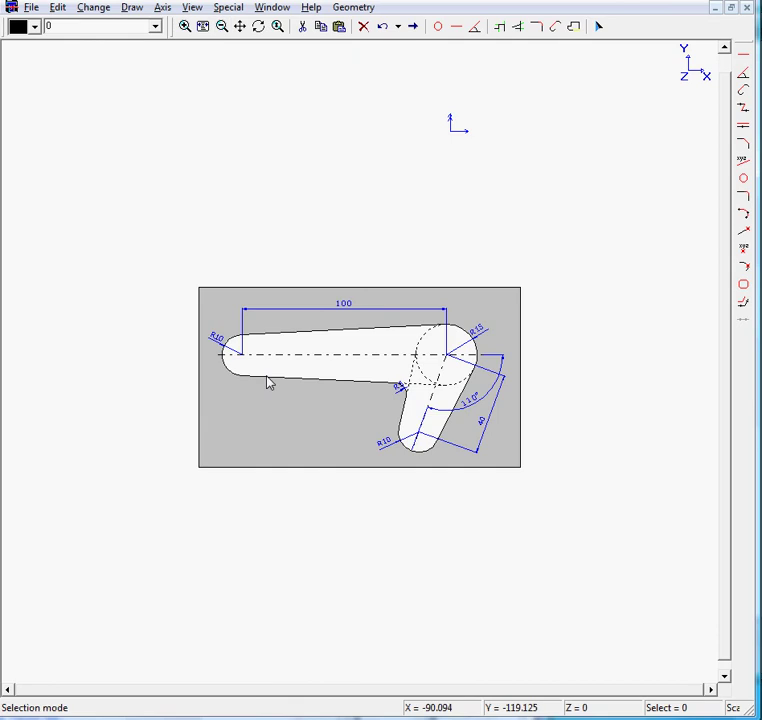
{"action": "left_click", "coordinate": [185, 26]}
{"action": "mouse_move", "coordinate": [145, 88]}
{"action": "left_mouse_down"}
{"action": "mouse_move", "coordinate": [315, 247]}
{"action": "mouse_move", "coordinate": [584, 546]}
{"action": "left_mouse_up"}
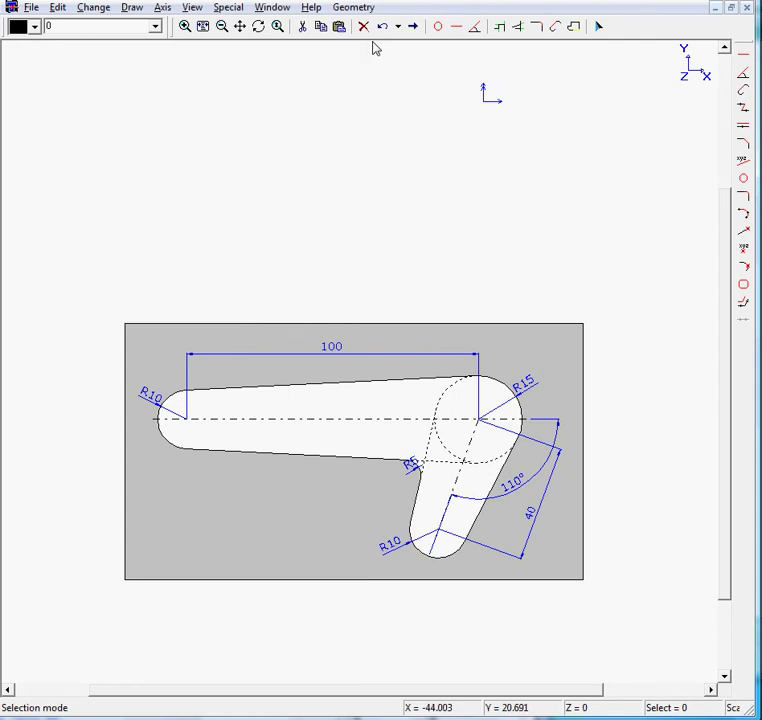
{"action": "left_click", "coordinate": [439, 28]}
{"action": "left_click_drag", "start_coordinate": [376, 9], "coordinate": [282, 26]}
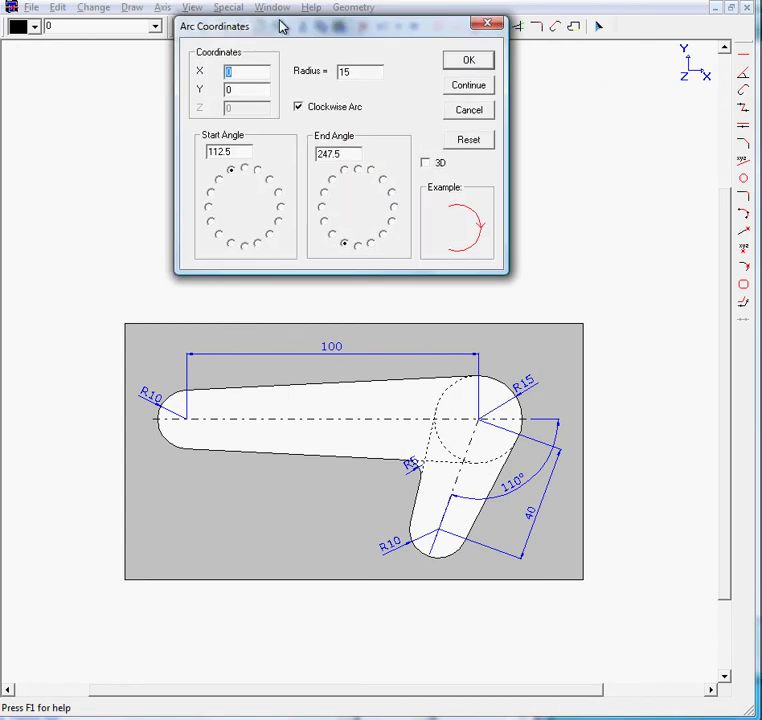
{"action": "left_click", "coordinate": [488, 141]}
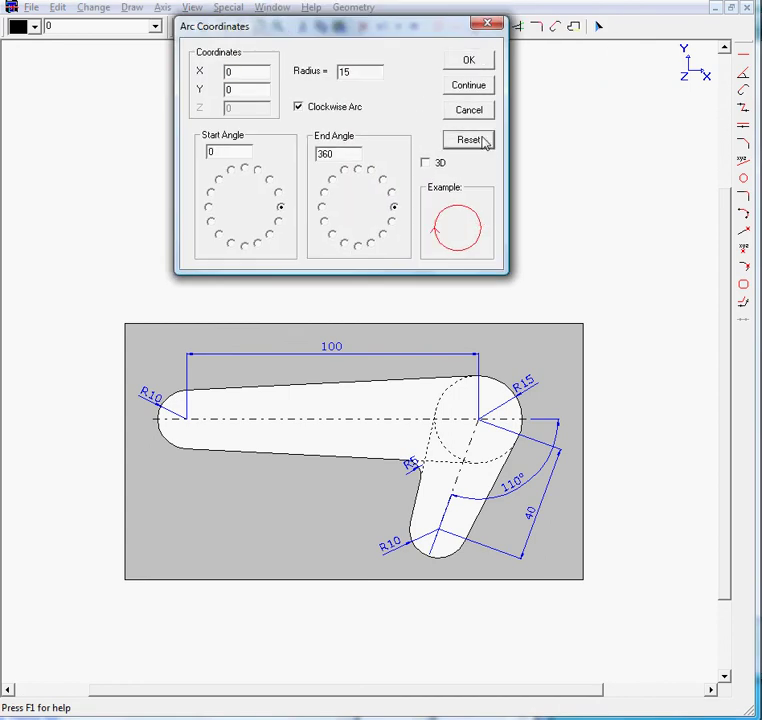
{"action": "double_click", "coordinate": [255, 72]}
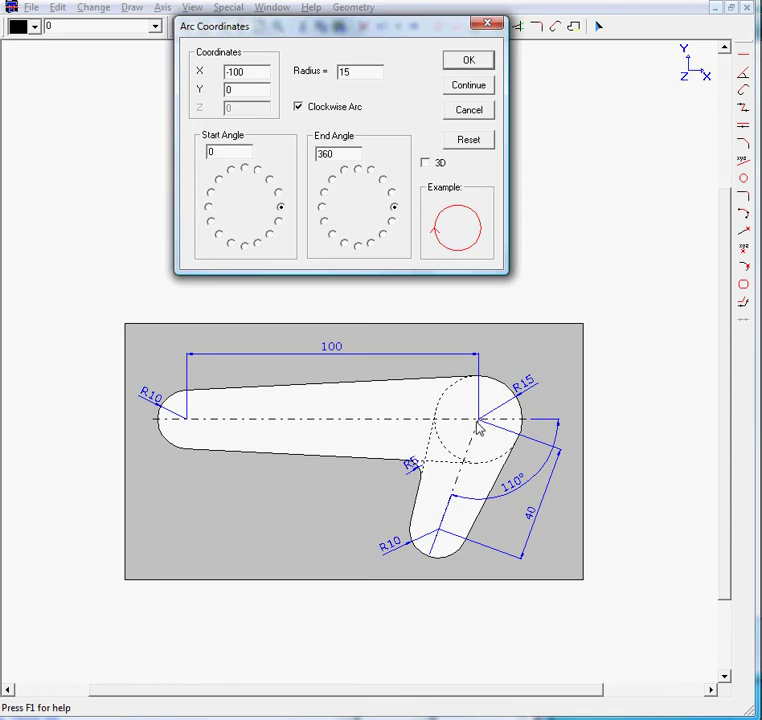
{"action": "left_click", "coordinate": [351, 70]}
{"action": "double_click", "coordinate": [351, 70]}
{"action": "type", "text": "10"}
{"action": "left_click", "coordinate": [244, 245]}
{"action": "left_click", "coordinate": [357, 171]}
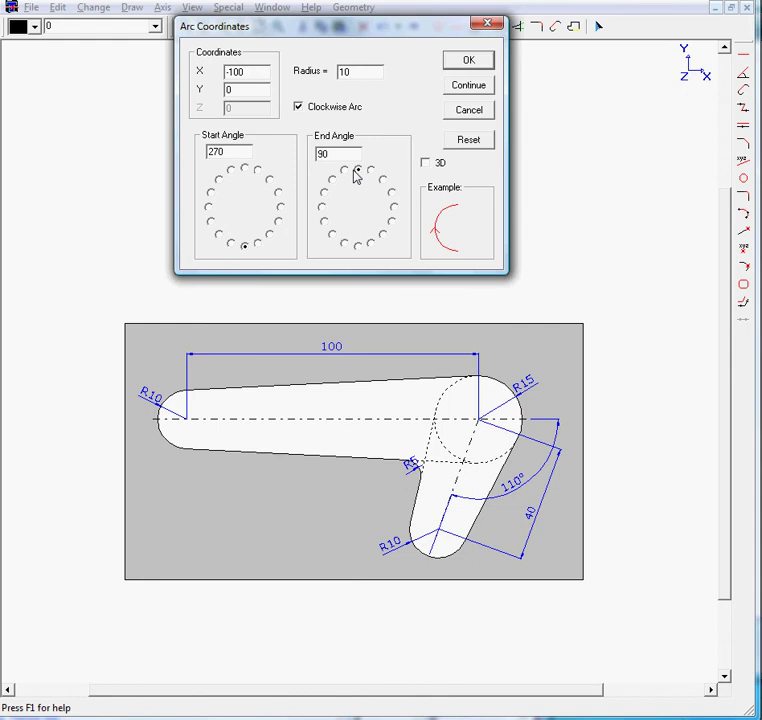
{"action": "left_click", "coordinate": [483, 63]}
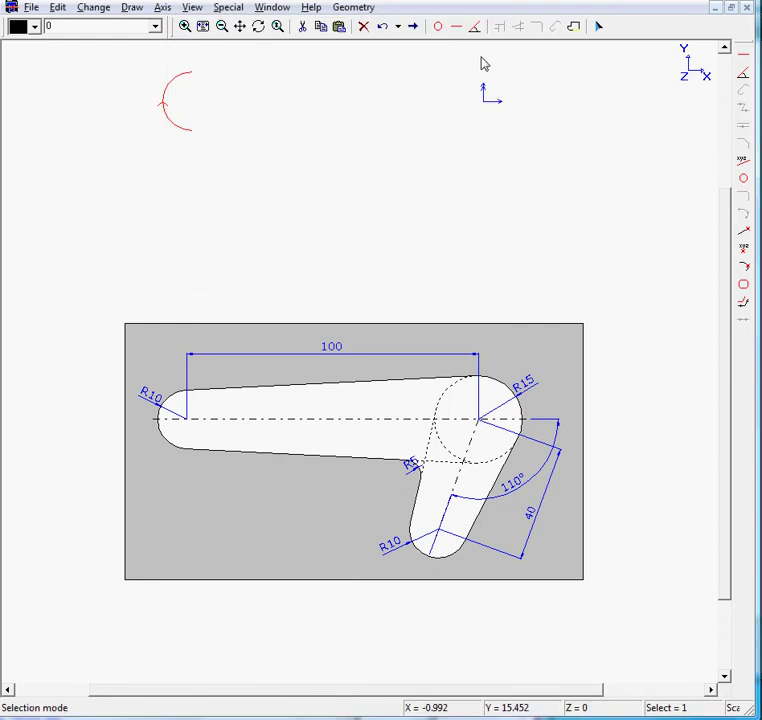
Step: Draw a clockwise radius 15 arc at X 0, Y 0 from 90 to 270 degrees and connect both arcs with the upper tangent line
{"action": "left_click", "coordinate": [438, 26]}
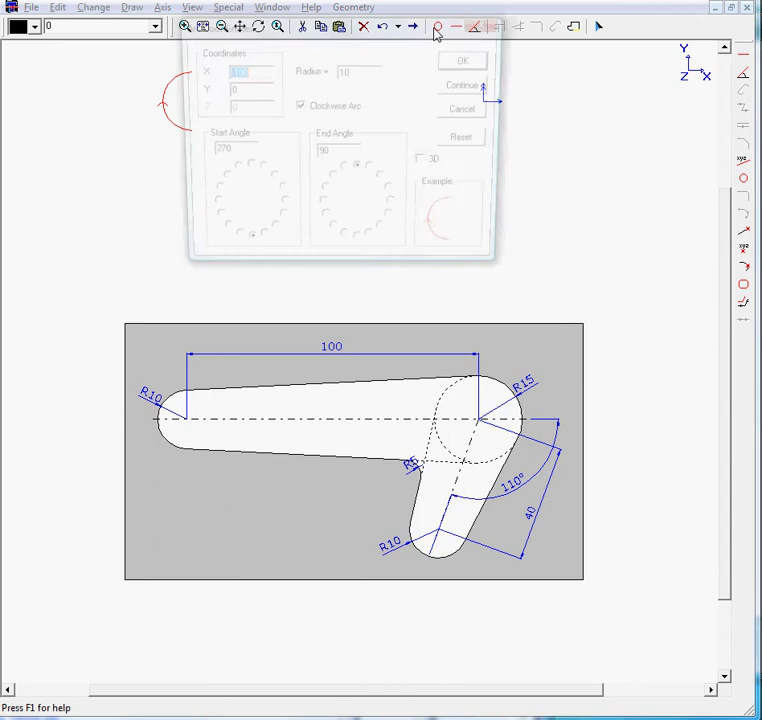
{"action": "left_click_drag", "start_coordinate": [427, 33], "coordinate": [487, 74]}
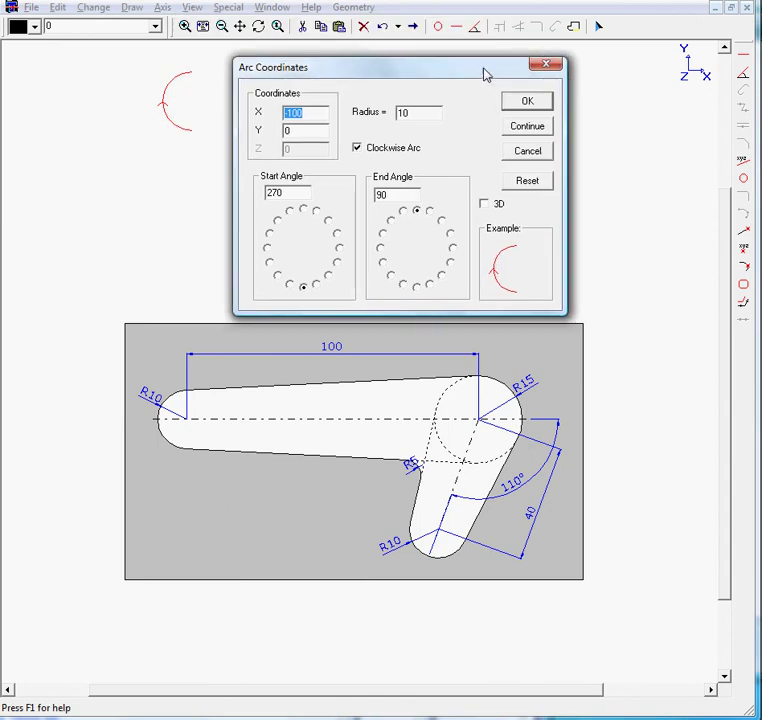
{"action": "left_click", "coordinate": [544, 190]}
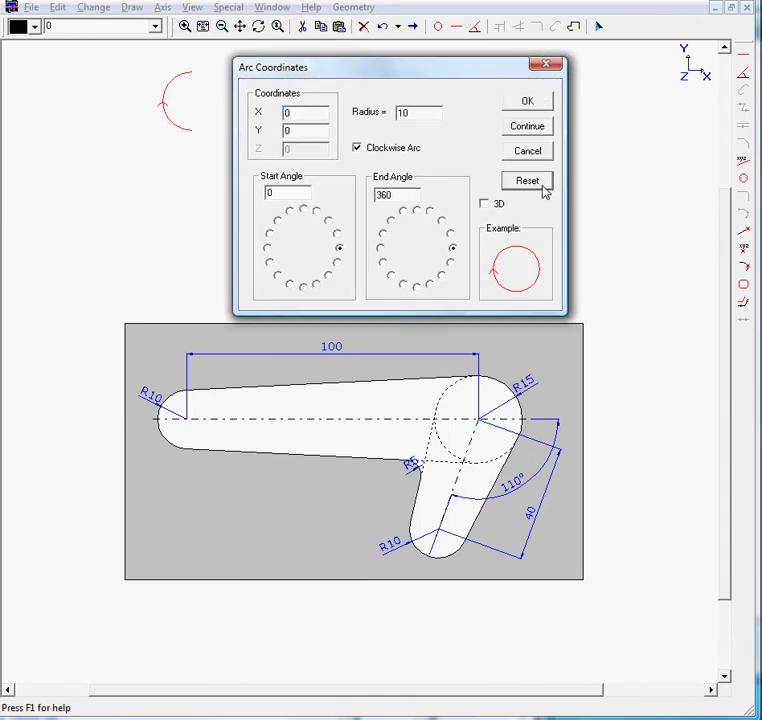
{"action": "left_click_drag", "start_coordinate": [434, 113], "coordinate": [325, 113]}
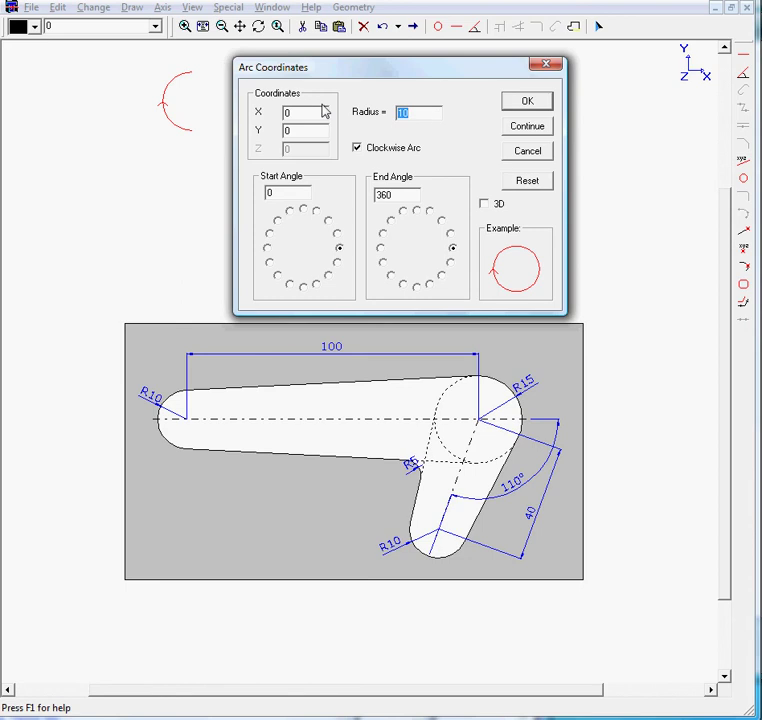
{"action": "left_click", "coordinate": [303, 209]}
{"action": "left_click", "coordinate": [416, 287]}
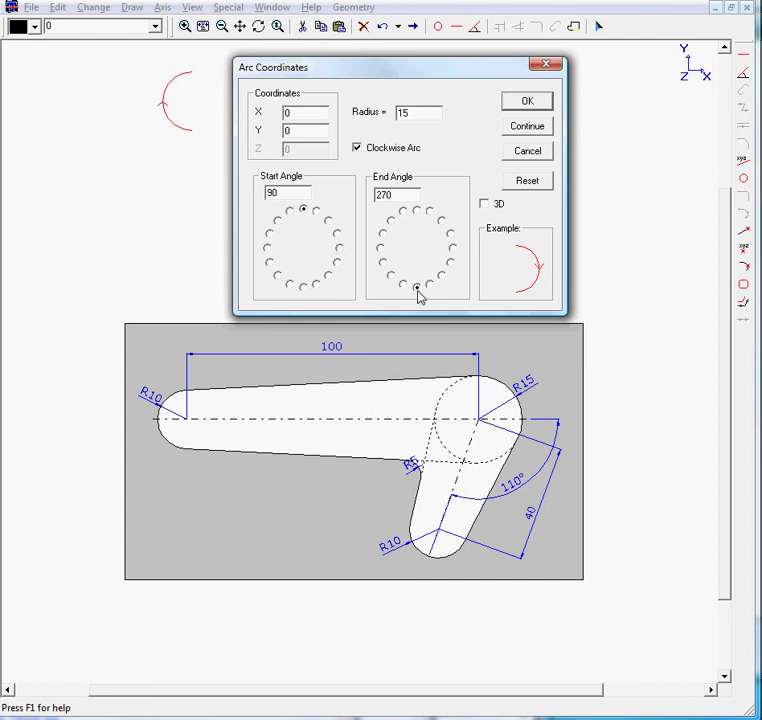
{"action": "left_click", "coordinate": [532, 110]}
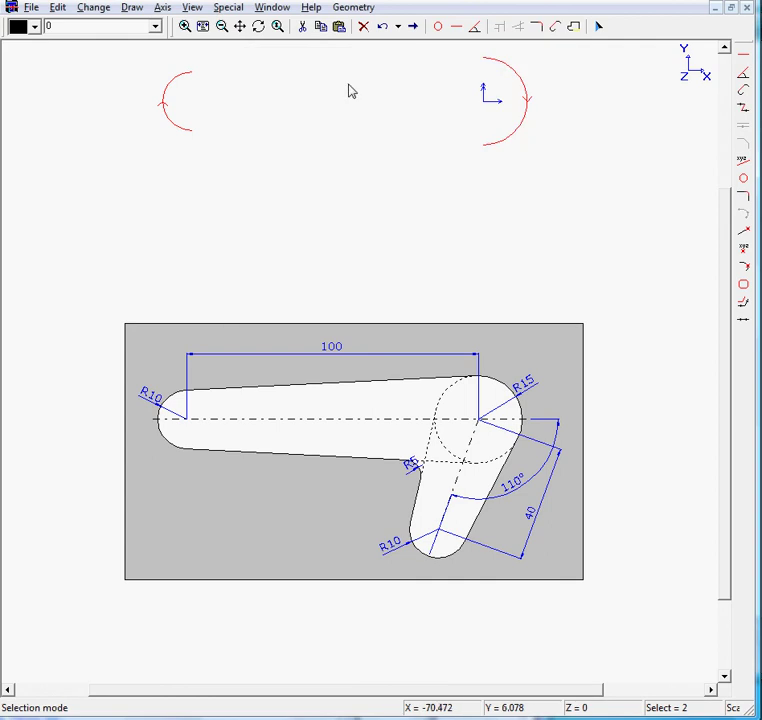
{"action": "left_click", "coordinate": [555, 29]}
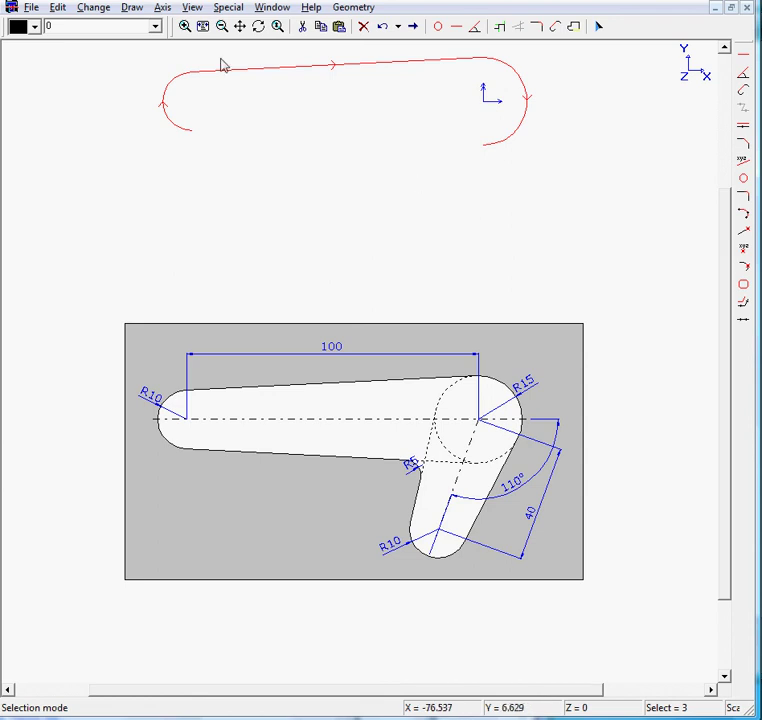
Step: Rotate the axis by -110 degrees about Z to align it with the short arm
{"action": "left_click", "coordinate": [160, 8]}
{"action": "left_click", "coordinate": [161, 62]}
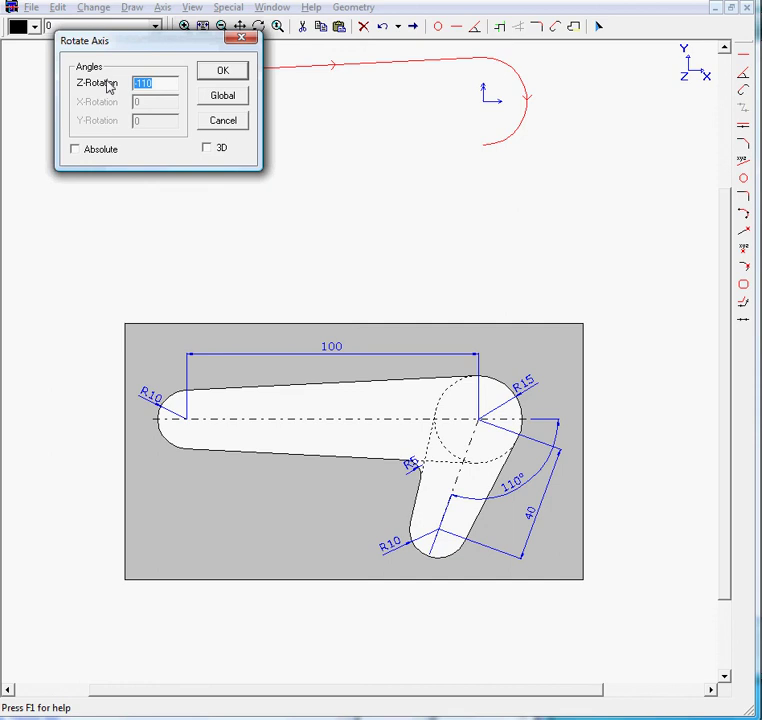
{"action": "type", "text": "1"}
{"action": "type", "text": "110"}
{"action": "left_click", "coordinate": [219, 73]}
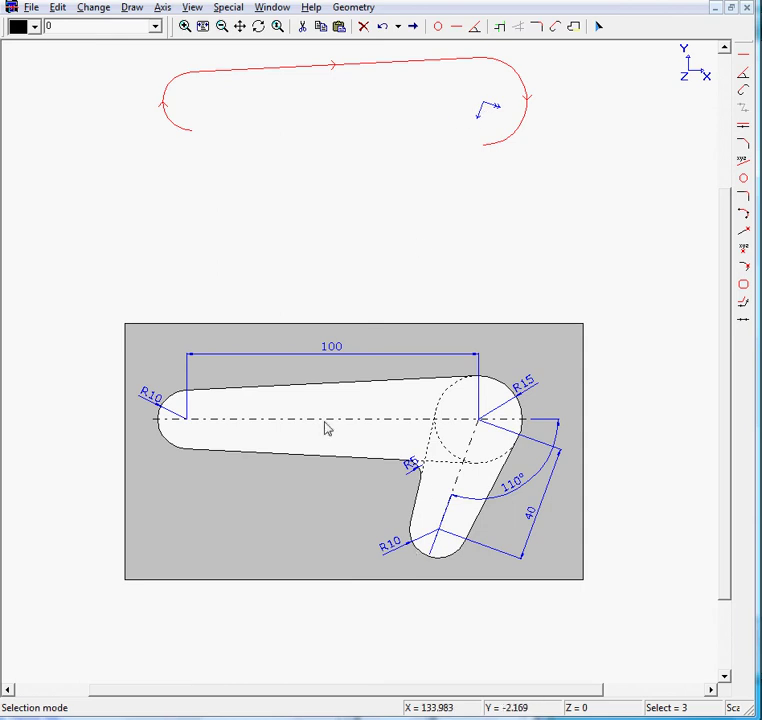
Step: Draw a clockwise arc at X 40, Y 0 on the rotated axis with radius 10, start angle 337.5 and end angle 135
{"action": "left_click", "coordinate": [437, 28]}
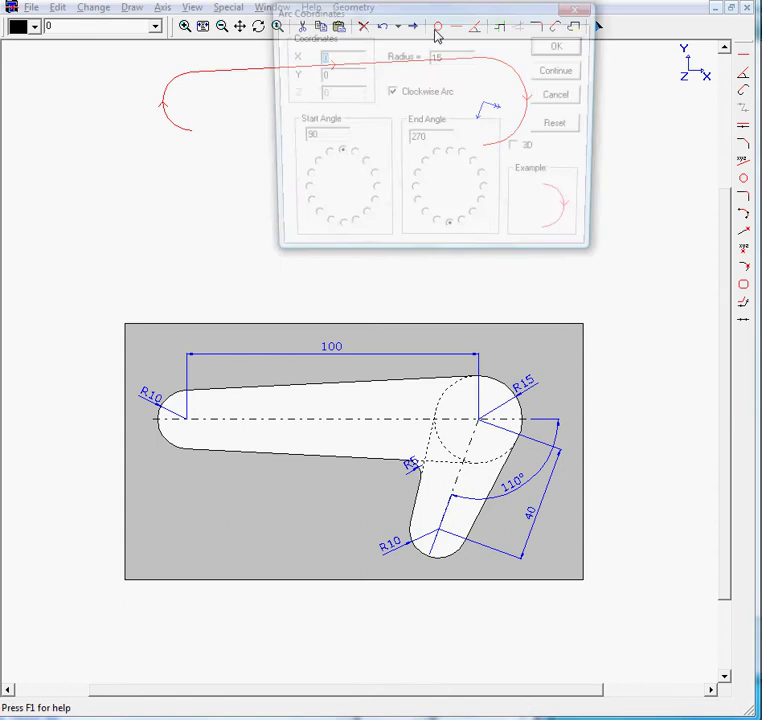
{"action": "left_click_drag", "start_coordinate": [417, 24], "coordinate": [163, 63]}
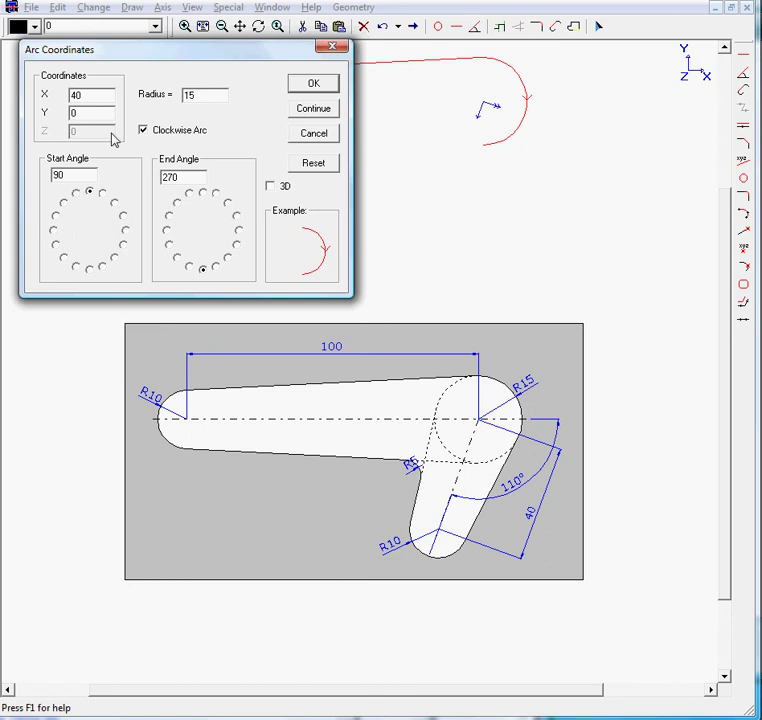
{"action": "key", "text": "Tab"}
{"action": "key", "text": "Tab"}
{"action": "left_click", "coordinate": [124, 245]}
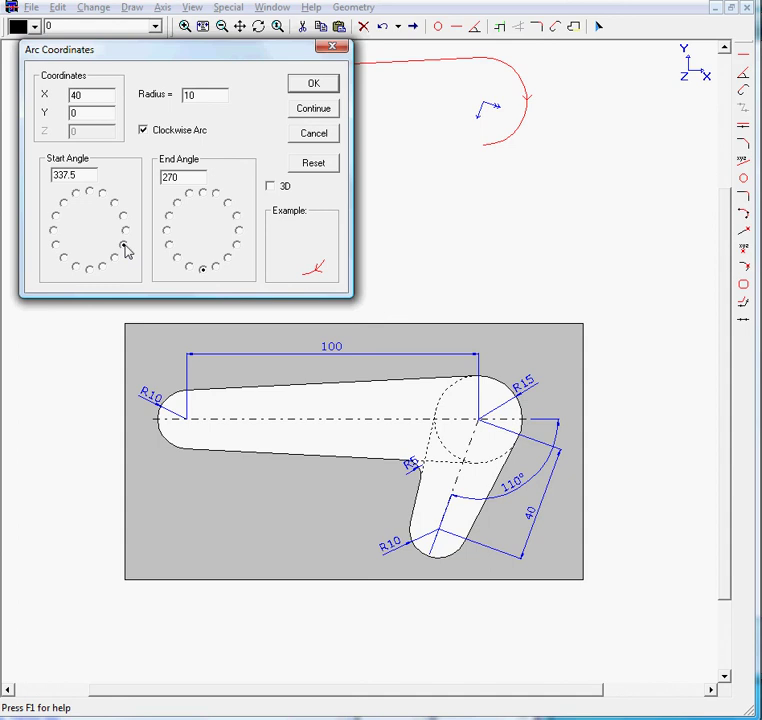
{"action": "left_click", "coordinate": [167, 231]}
{"action": "left_click", "coordinate": [177, 205]}
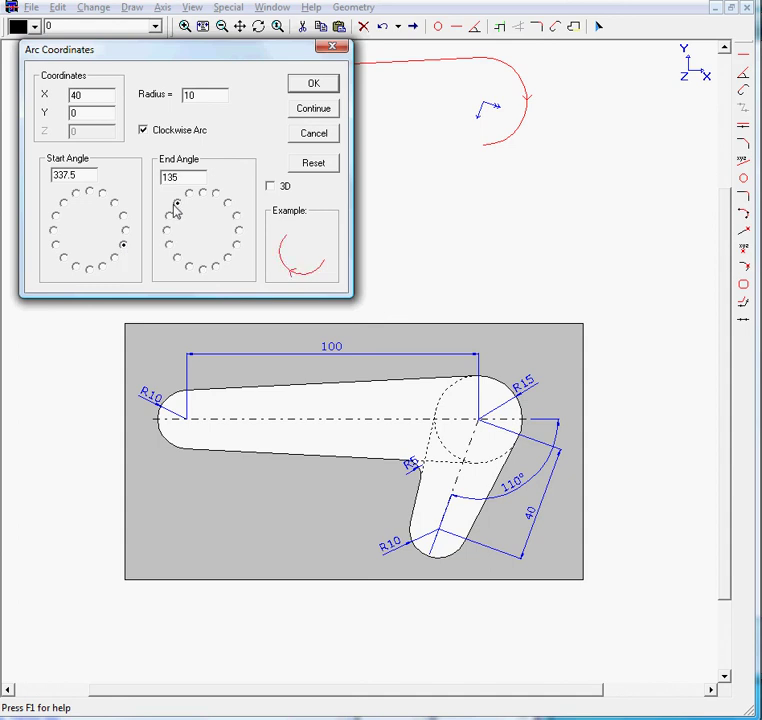
{"action": "left_click", "coordinate": [300, 83]}
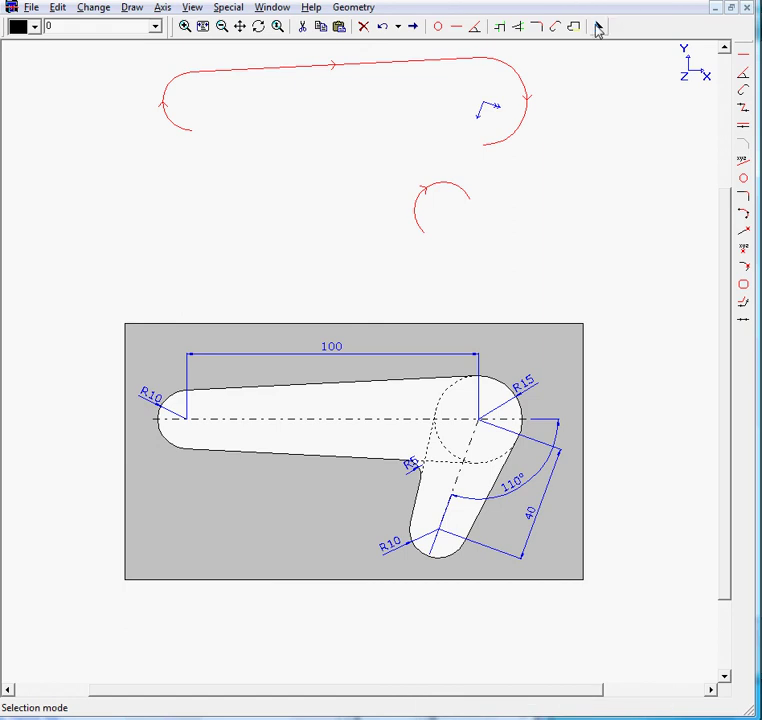
Step: Reshape the short arm's end arc so it opens towards the radius 15 arc, and join both with the outer tangent line
{"action": "left_click", "coordinate": [599, 27]}
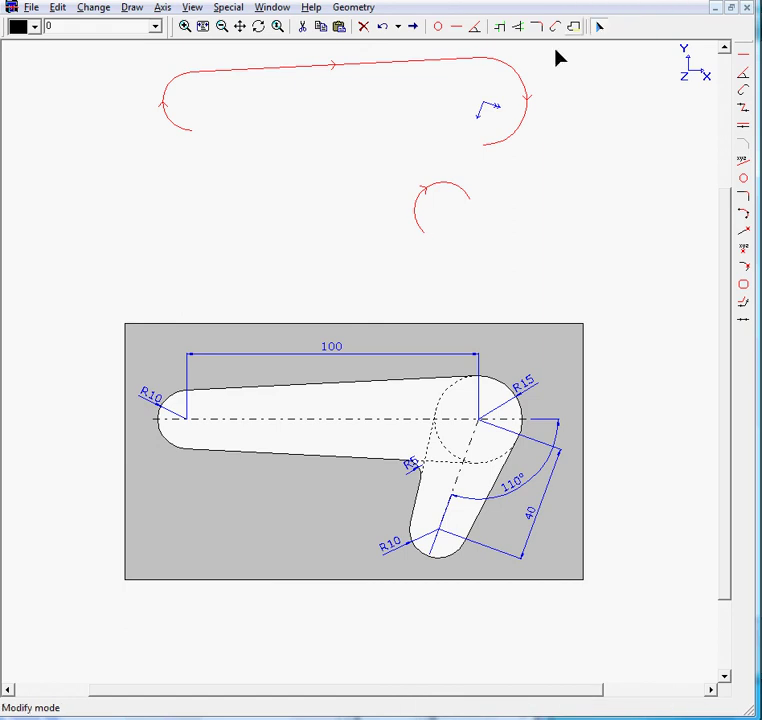
{"action": "left_click_drag", "start_coordinate": [446, 192], "coordinate": [410, 188]}
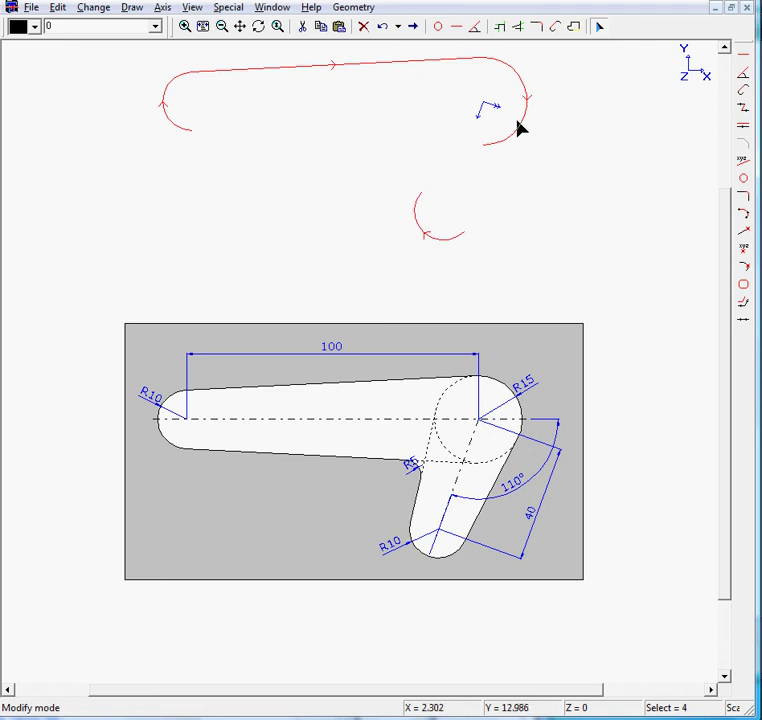
{"action": "left_click", "coordinate": [556, 28]}
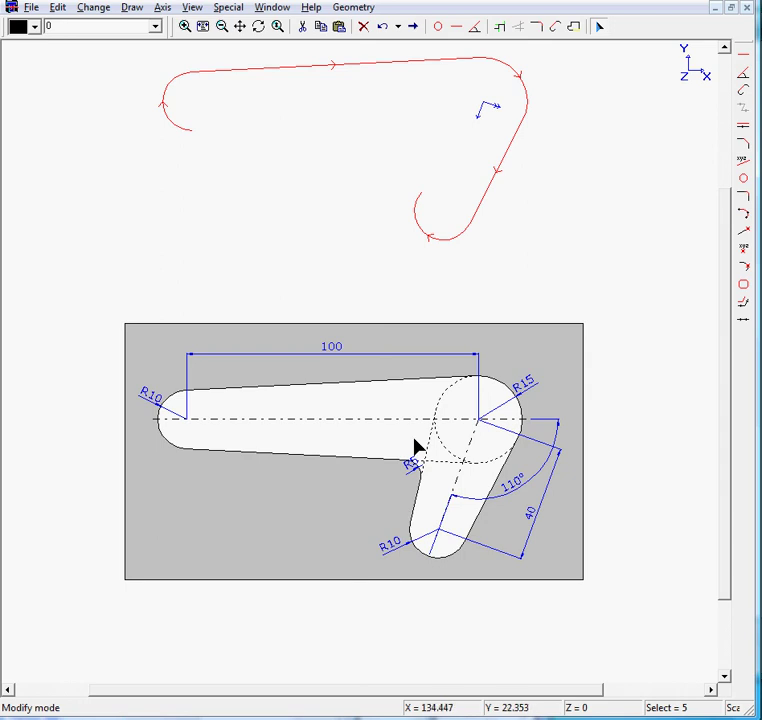
{"action": "left_click", "coordinate": [599, 27]}
Step: Connect the short arm's end arc to the radius 15 arc with a tangent line along the arm's inner side
{"action": "left_click", "coordinate": [410, 204]}
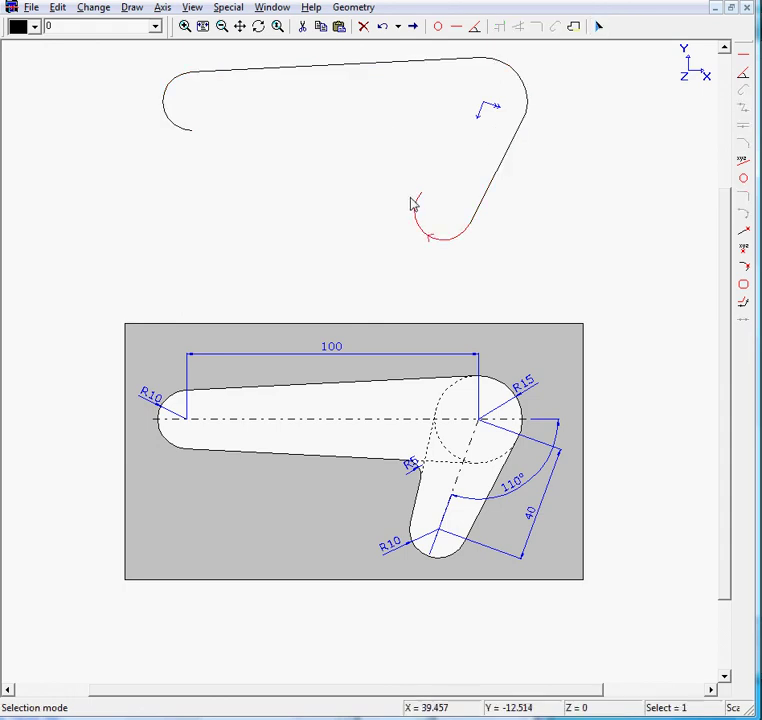
{"action": "left_click", "coordinate": [531, 105]}
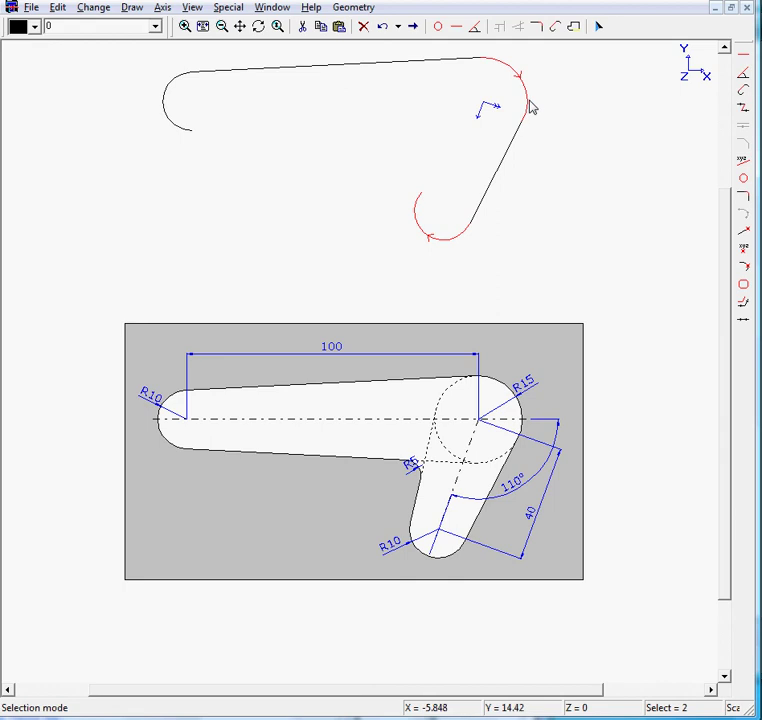
{"action": "left_click", "coordinate": [555, 28]}
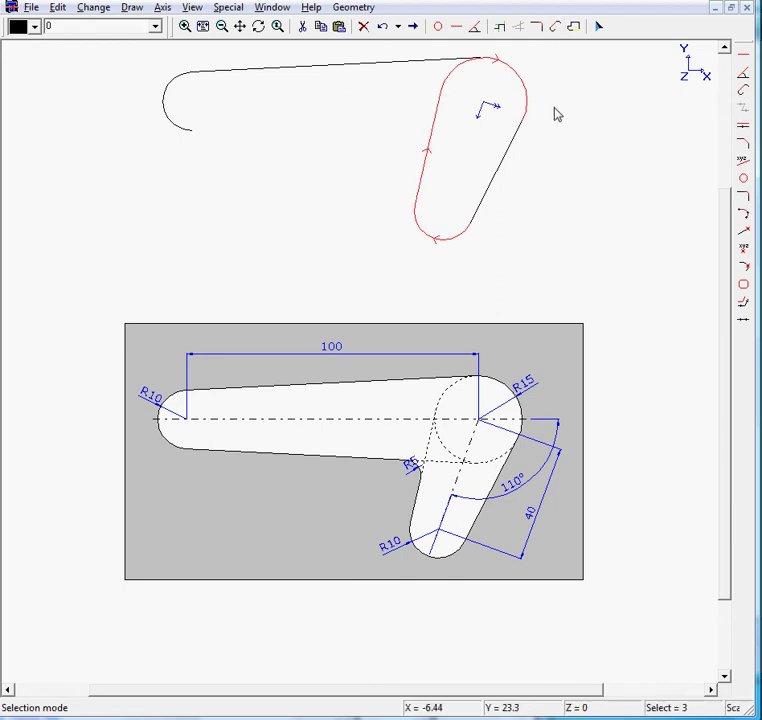
{"action": "key", "text": "Escape"}
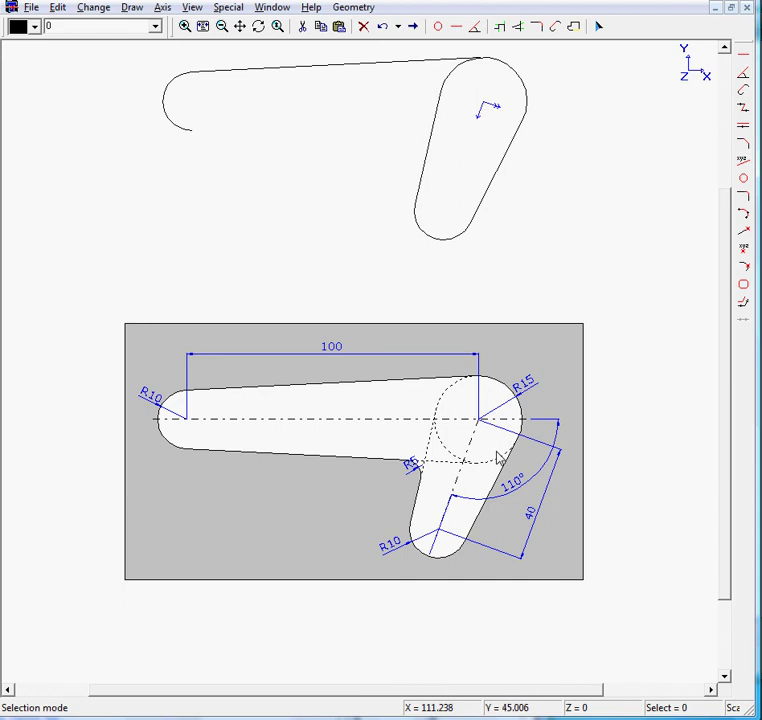
Step: Connect the long arm's radius 10 end arc to the radius 15 arc with the lower tangent line
{"action": "left_click", "coordinate": [199, 139]}
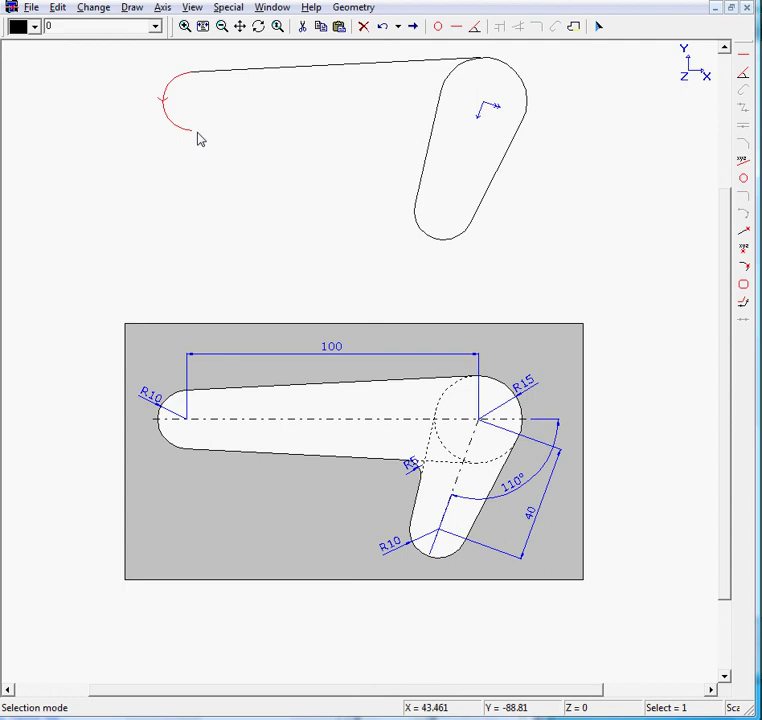
{"action": "left_click", "coordinate": [457, 77]}
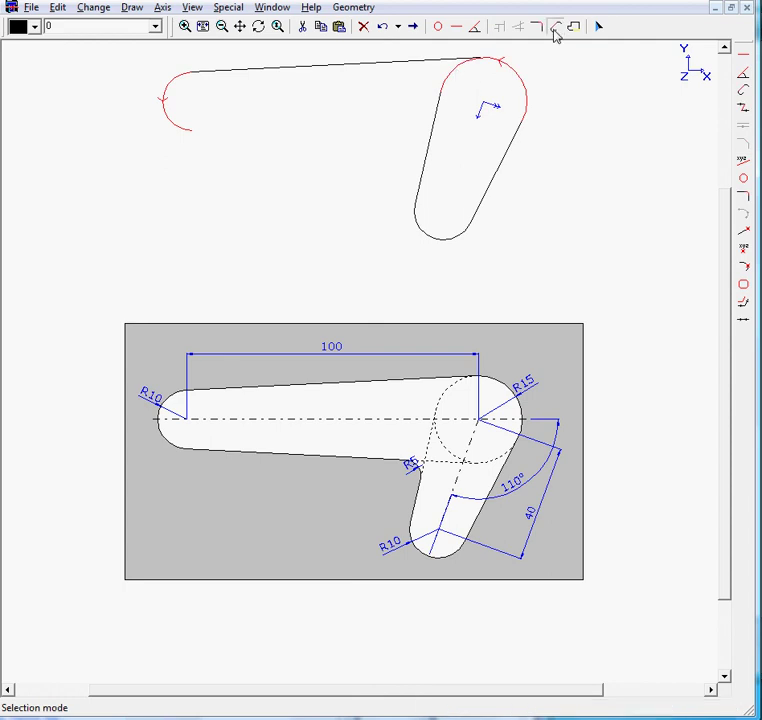
{"action": "left_click", "coordinate": [555, 28]}
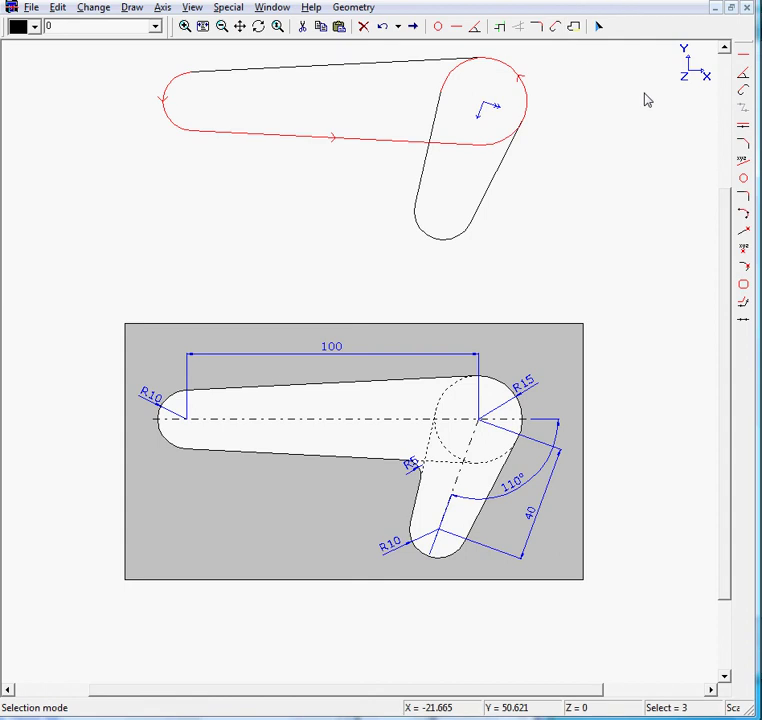
{"action": "key", "text": "Escape"}
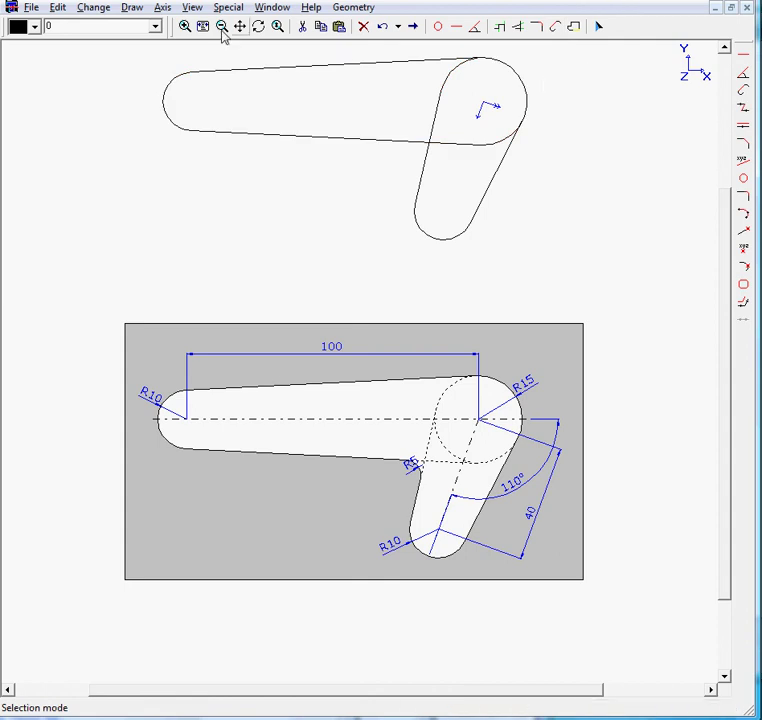
Step: Reset the axis to its default orientation
{"action": "left_click", "coordinate": [163, 8]}
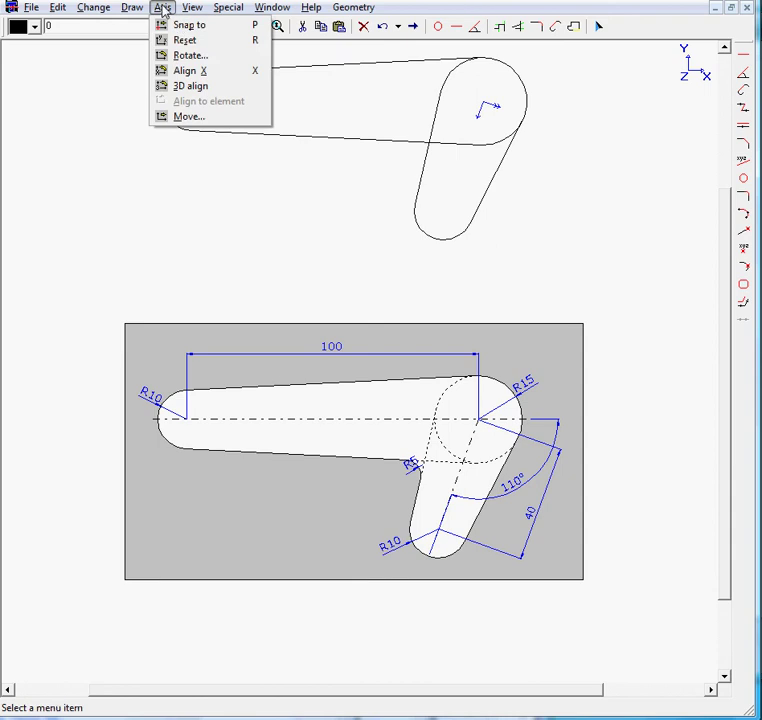
{"action": "left_click", "coordinate": [209, 42]}
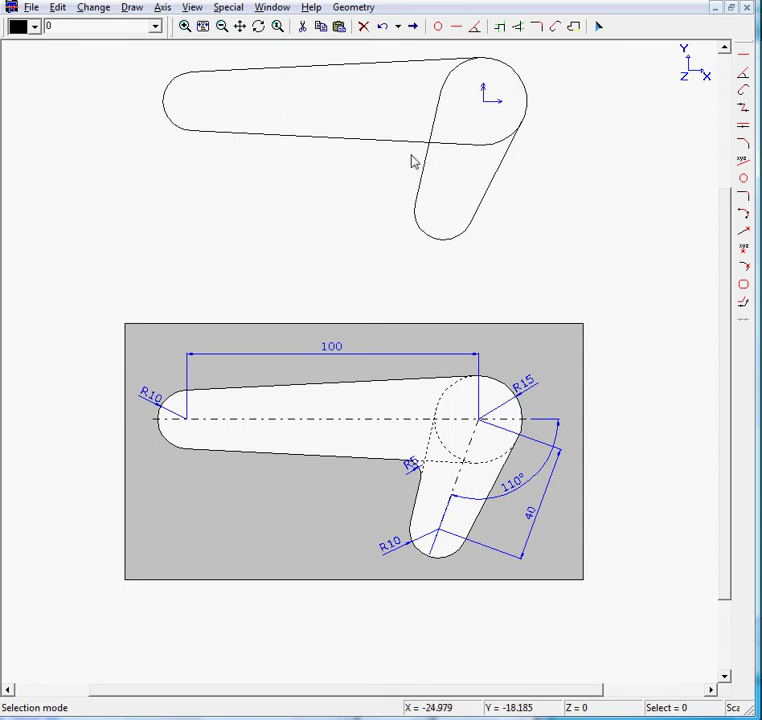
Step: Fillet the inner corner between the long arm's lower line and the short arm's inner line with radius 5, using the optimal direction
{"action": "left_click", "coordinate": [433, 127]}
{"action": "left_click", "coordinate": [231, 134]}
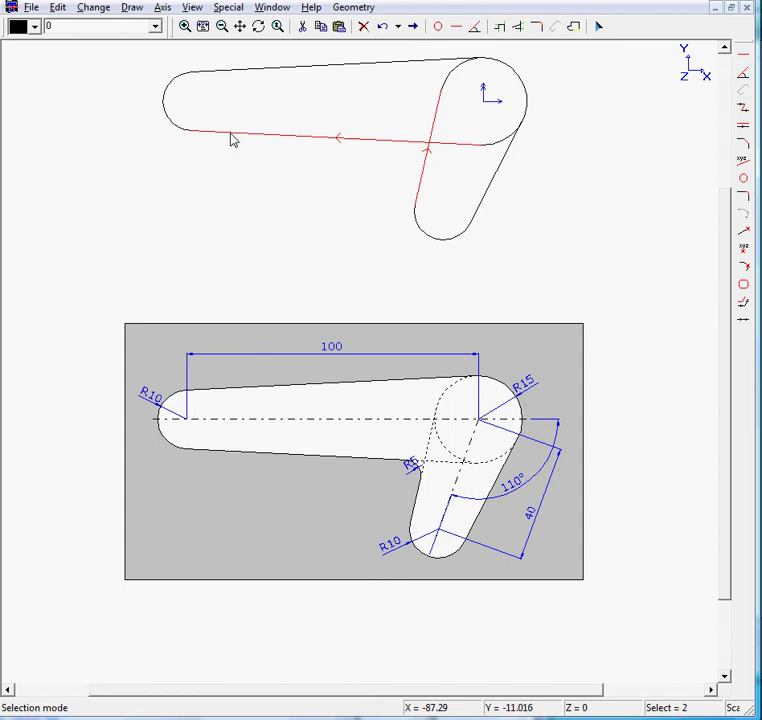
{"action": "left_click", "coordinate": [536, 28]}
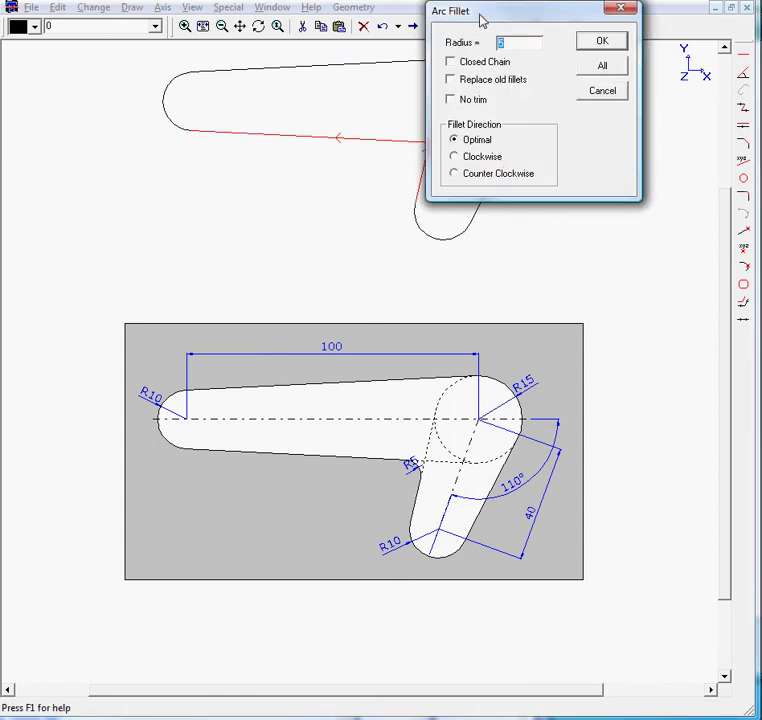
{"action": "left_click_drag", "start_coordinate": [481, 19], "coordinate": [163, 27]}
{"action": "left_click", "coordinate": [281, 47]}
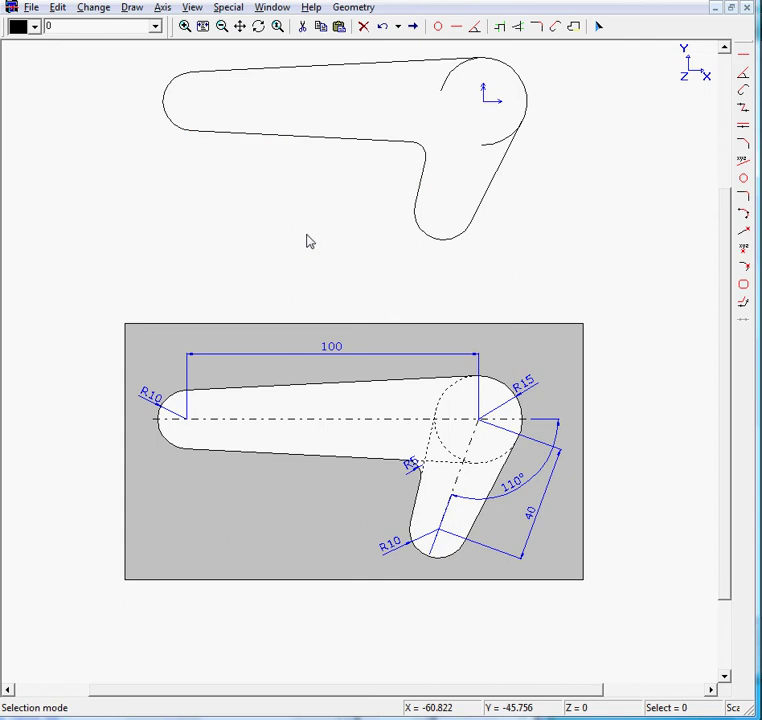
Step: Trim the radius 15 hub arc to its tangent points with the long arm's upper line and the short arm's outer line
{"action": "left_click", "coordinate": [453, 61]}
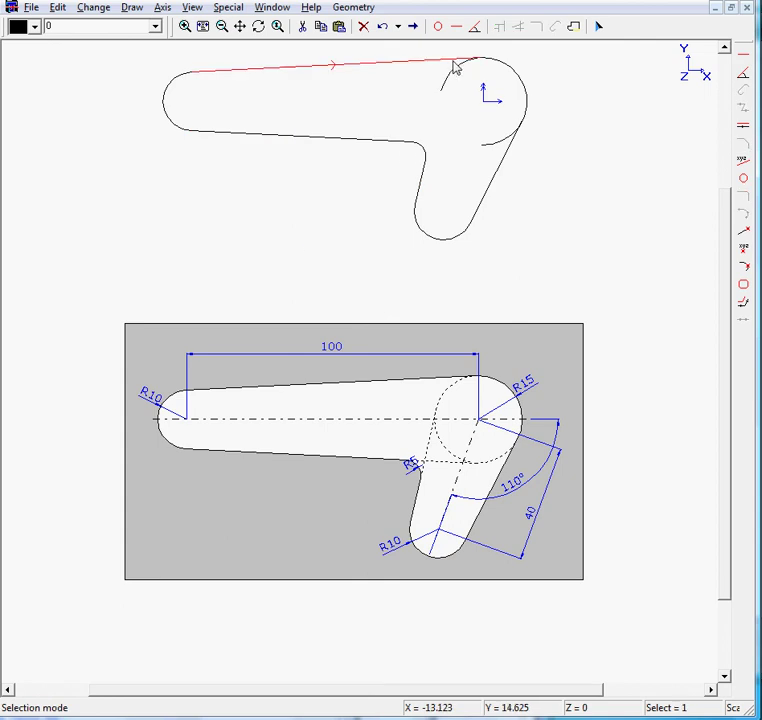
{"action": "left_click", "coordinate": [493, 143]}
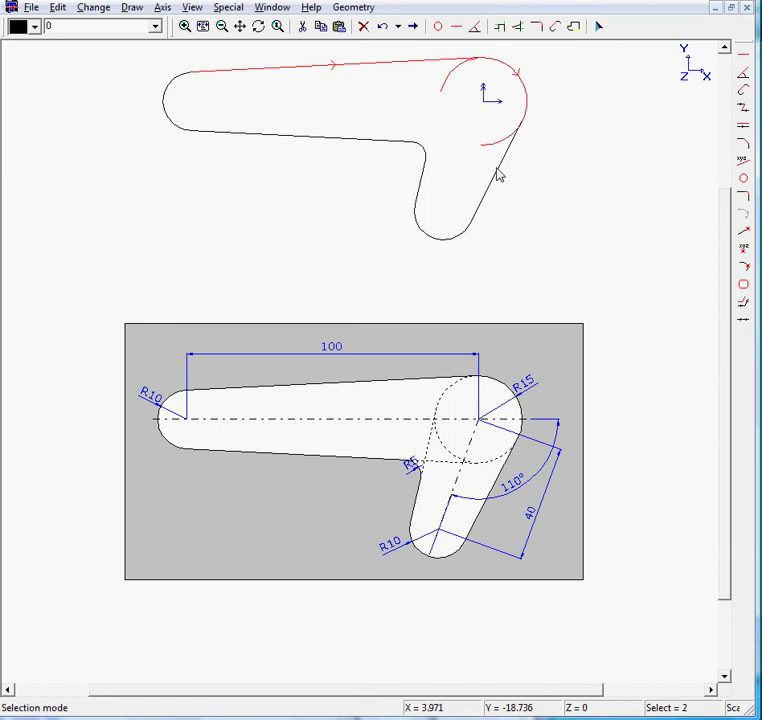
{"action": "left_click", "coordinate": [484, 204]}
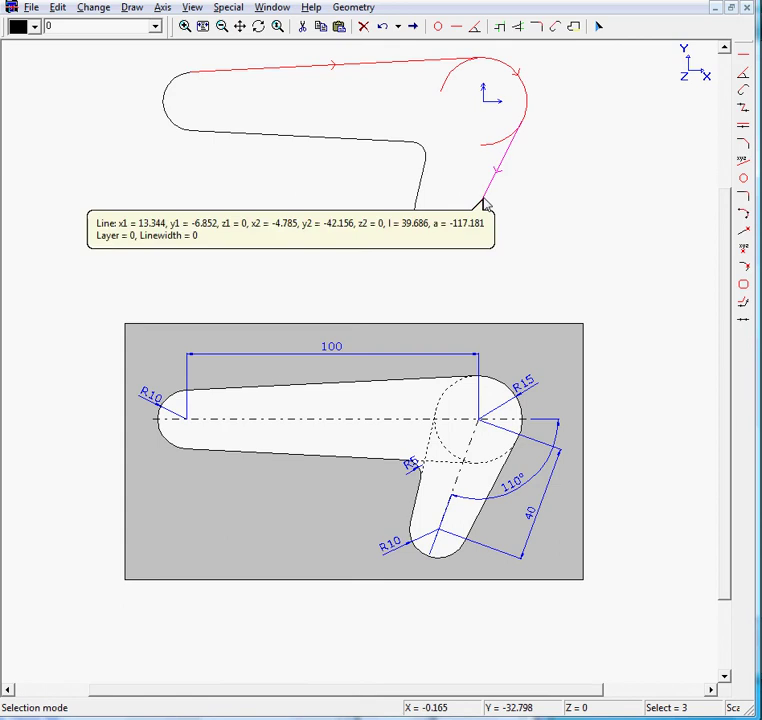
{"action": "left_click", "coordinate": [498, 30]}
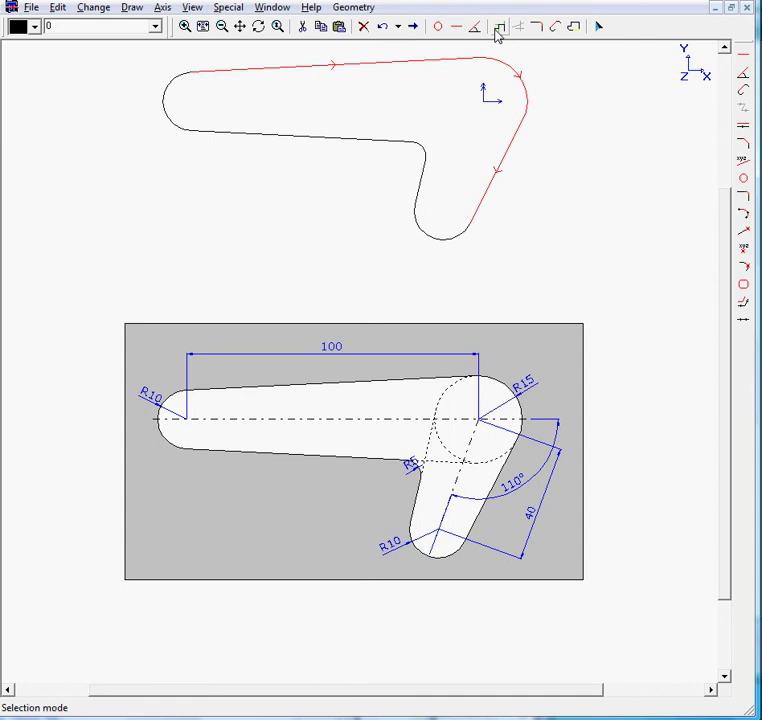
{"action": "left_click", "coordinate": [601, 148]}
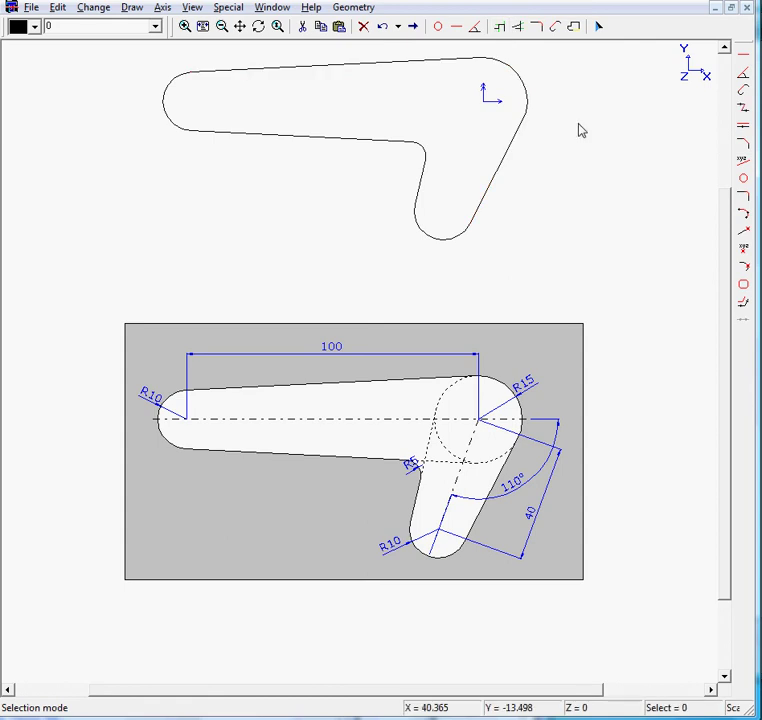